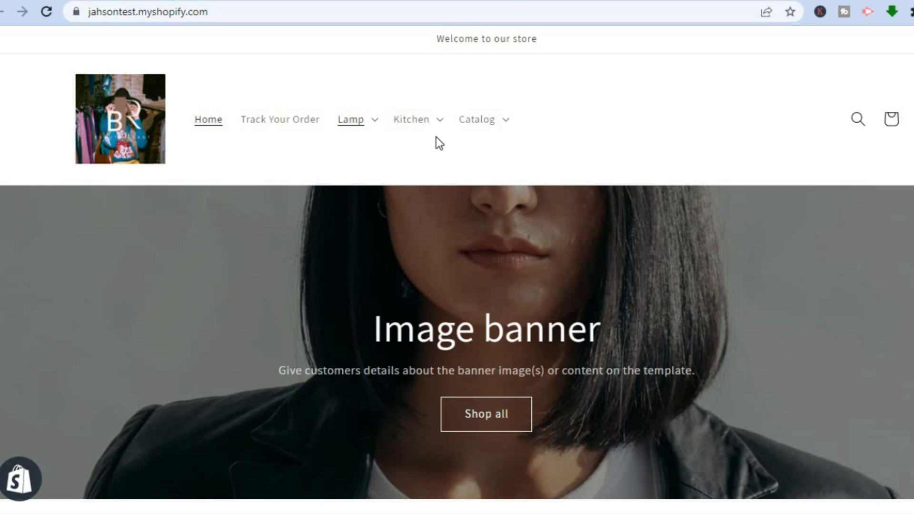
Test the storefront's Kitchen and Lamp dropdowns by opening and closing each one
{"action": "left_click", "coordinate": [441, 122]}
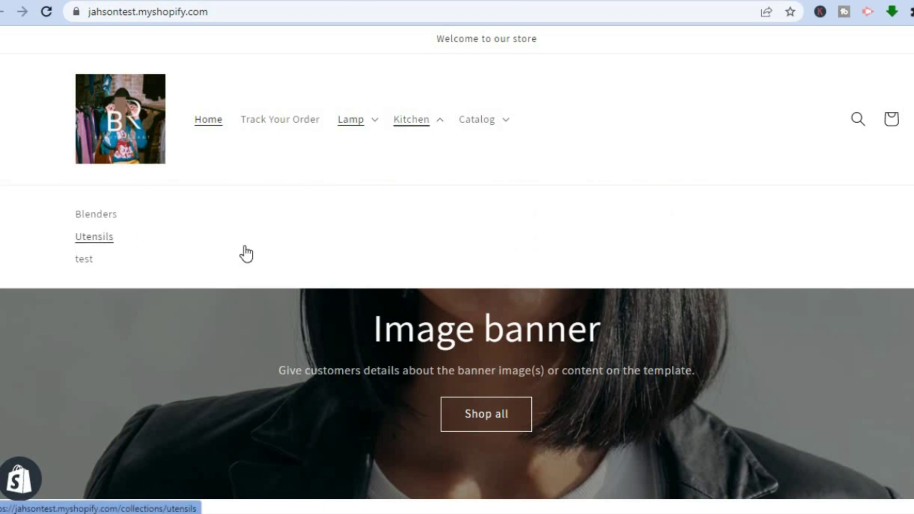
{"action": "left_click", "coordinate": [215, 312]}
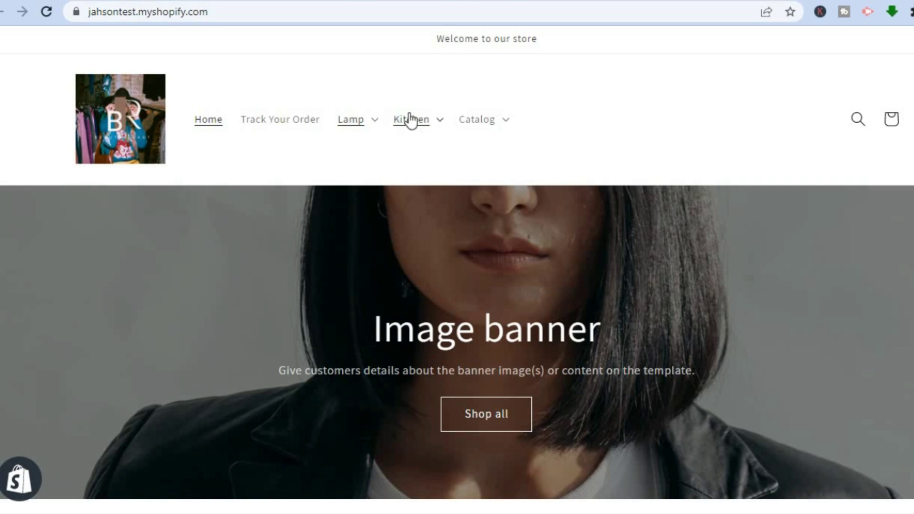
{"action": "left_click", "coordinate": [371, 120]}
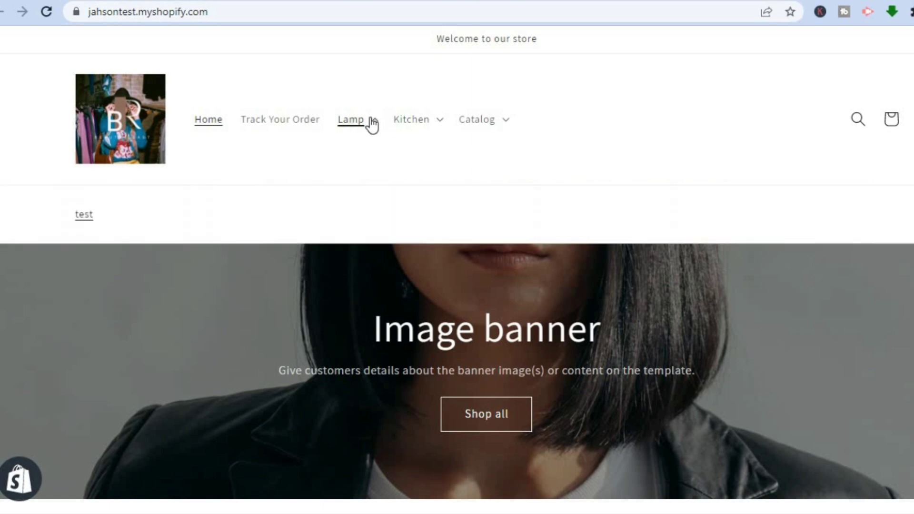
{"action": "left_click", "coordinate": [420, 121]}
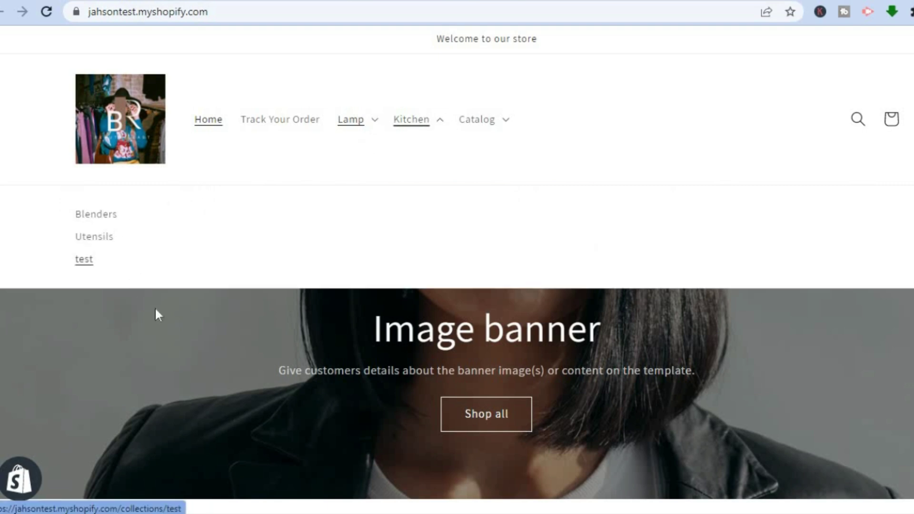
{"action": "left_click", "coordinate": [159, 331]}
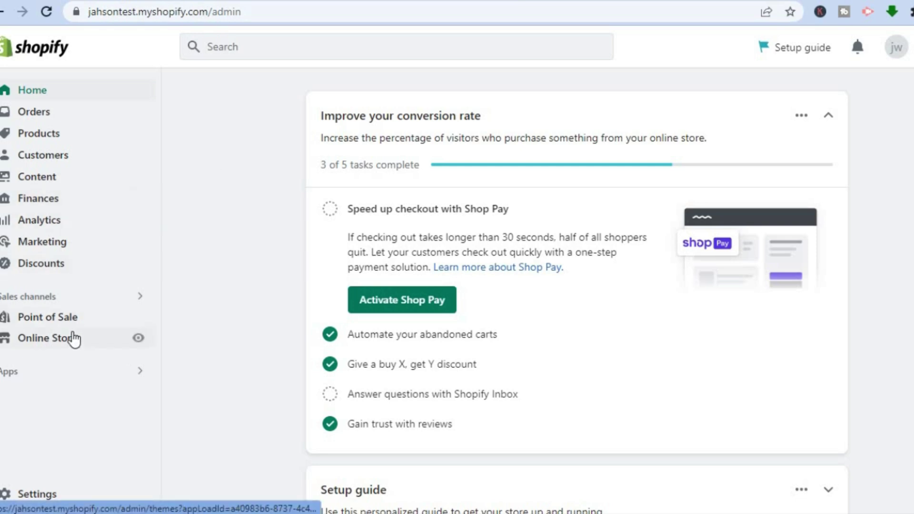
Open the Dawn theme's code editor from the Online Store themes page
{"action": "left_click", "coordinate": [57, 341]}
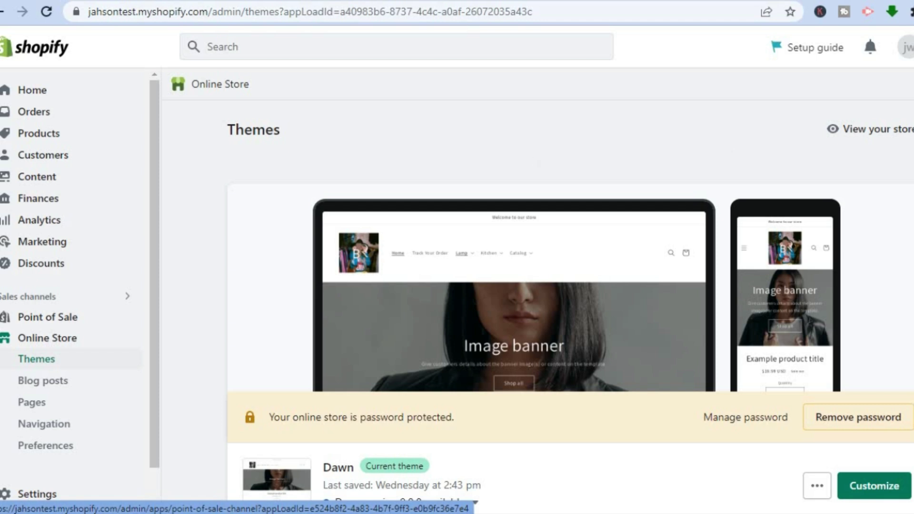
{"action": "scroll", "coordinate": [570, 285], "scroll_direction": "down", "scroll_amount": 2}
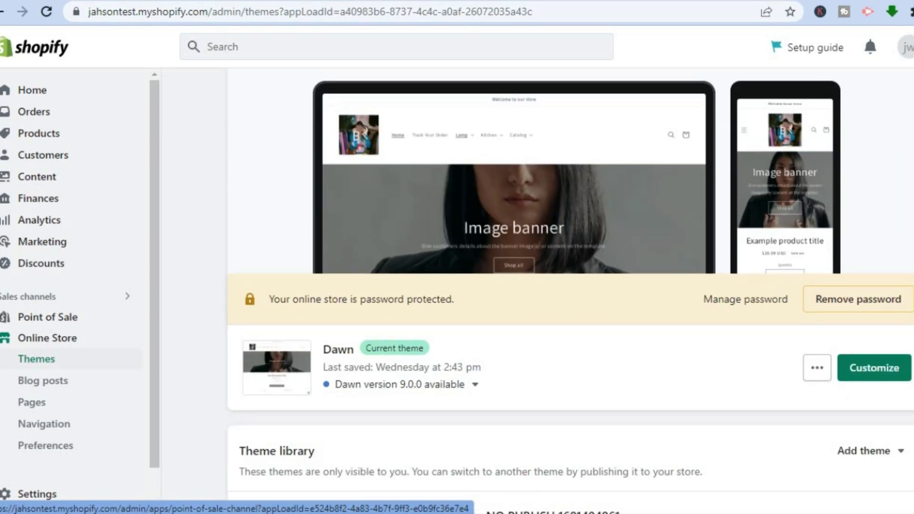
{"action": "left_click", "coordinate": [816, 370]}
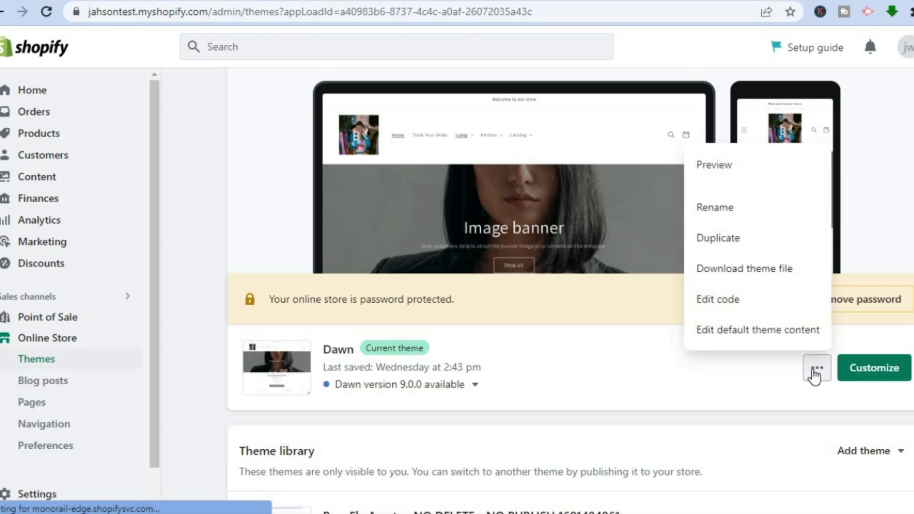
{"action": "left_click", "coordinate": [744, 309]}
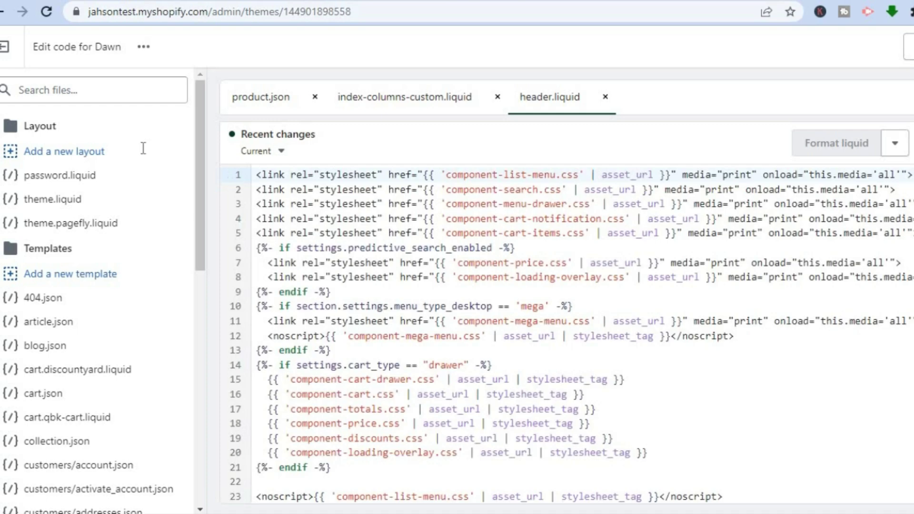
Search theme files for 'header', open header.liquid, then switch to the Community hover-script post
{"action": "left_click", "coordinate": [85, 91]}
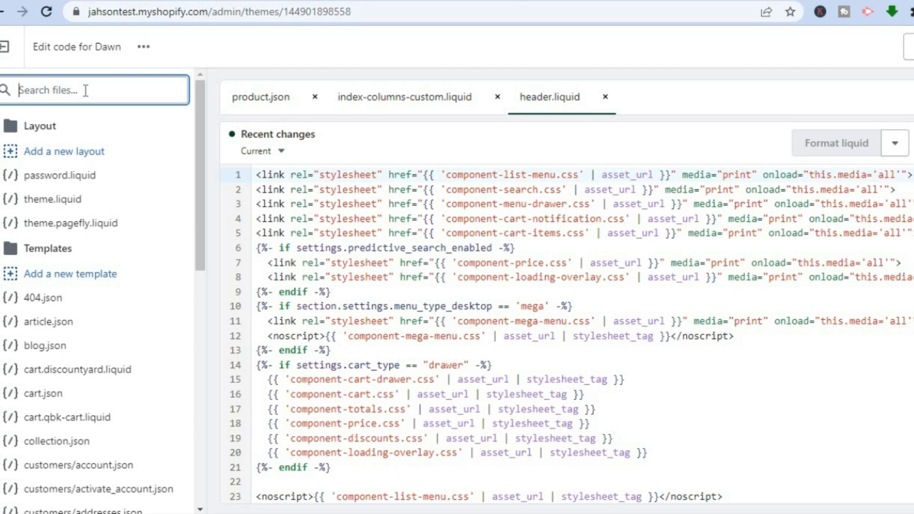
{"action": "type", "text": "header"}
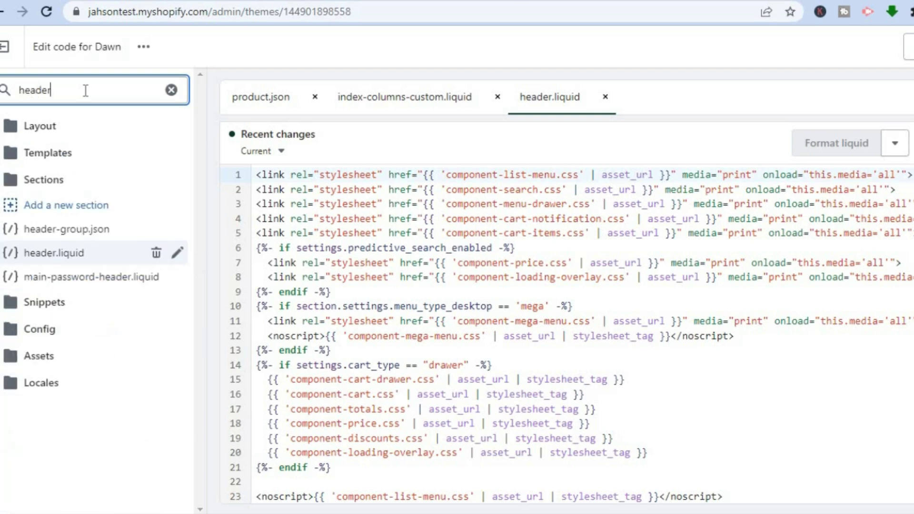
{"action": "left_click", "coordinate": [372, 84]}
{"action": "left_click", "coordinate": [400, 3]}
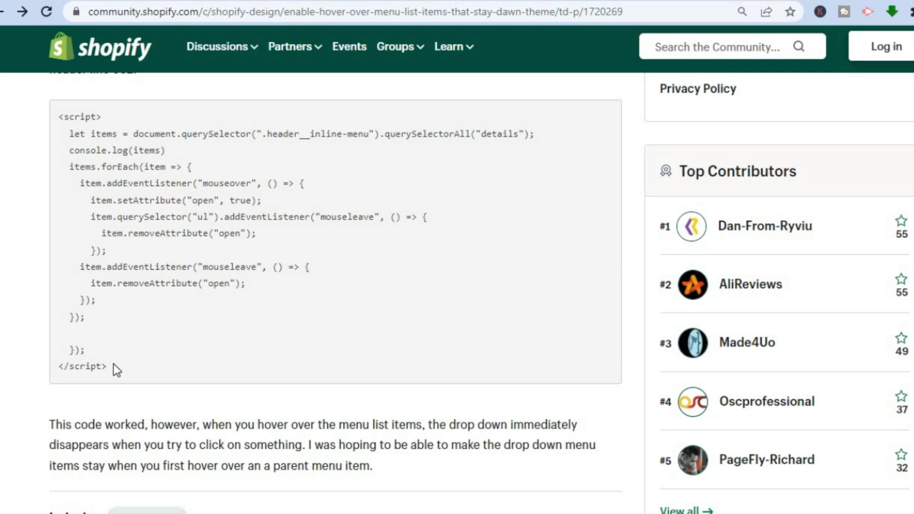
Copy the forum post's <script> hover code block and return to the header.liquid editor
{"action": "left_click_drag", "start_coordinate": [113, 363], "coordinate": [59, 117]}
{"action": "right_click", "coordinate": [139, 154]}
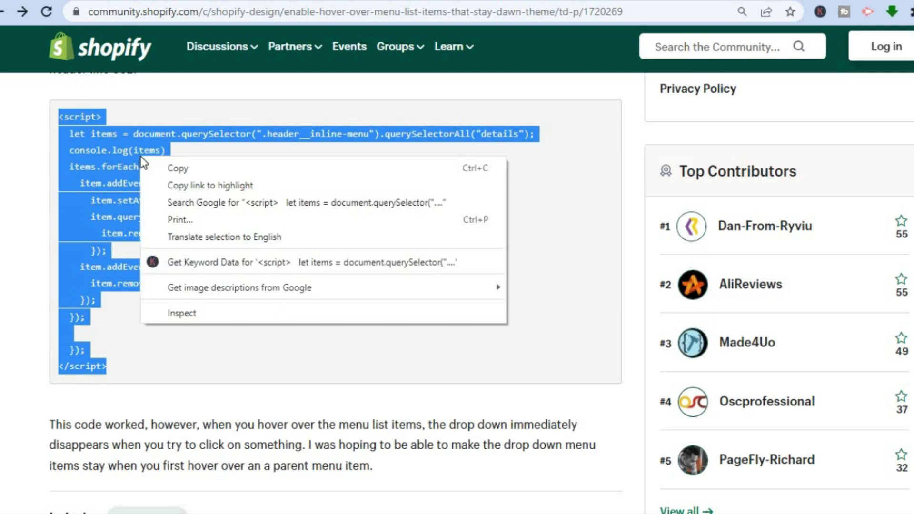
{"action": "left_click", "coordinate": [178, 168]}
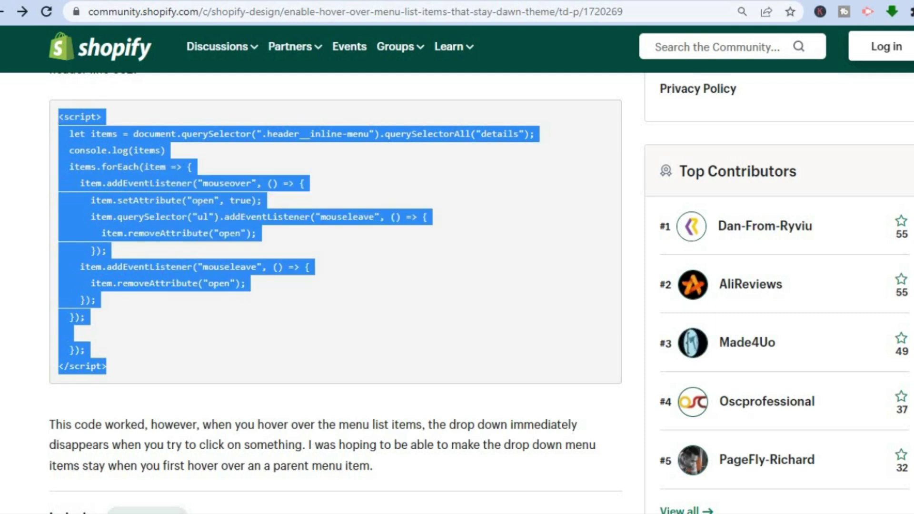
{"action": "key", "text": "ctrl+Tab"}
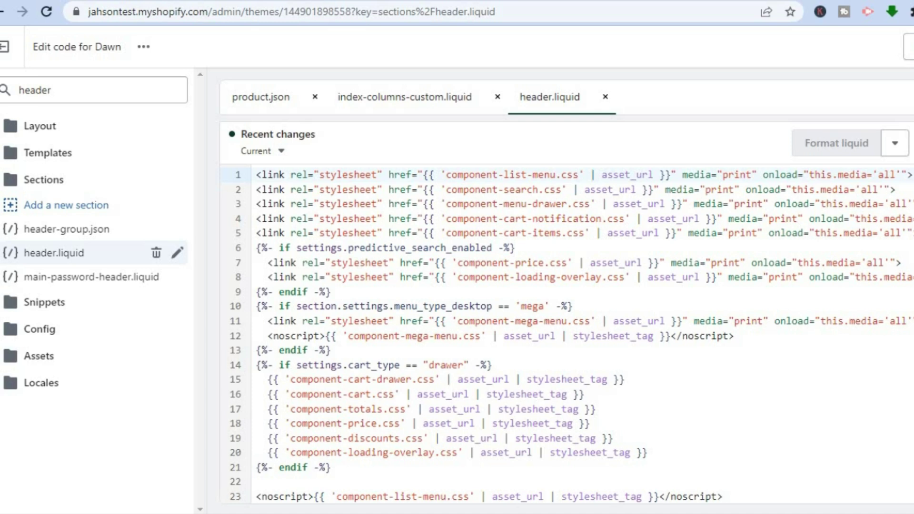
Insert a new empty line 515 right after the closing </nav> tag in header.liquid
{"action": "scroll", "coordinate": [571, 333], "scroll_direction": "down", "scroll_amount": 20}
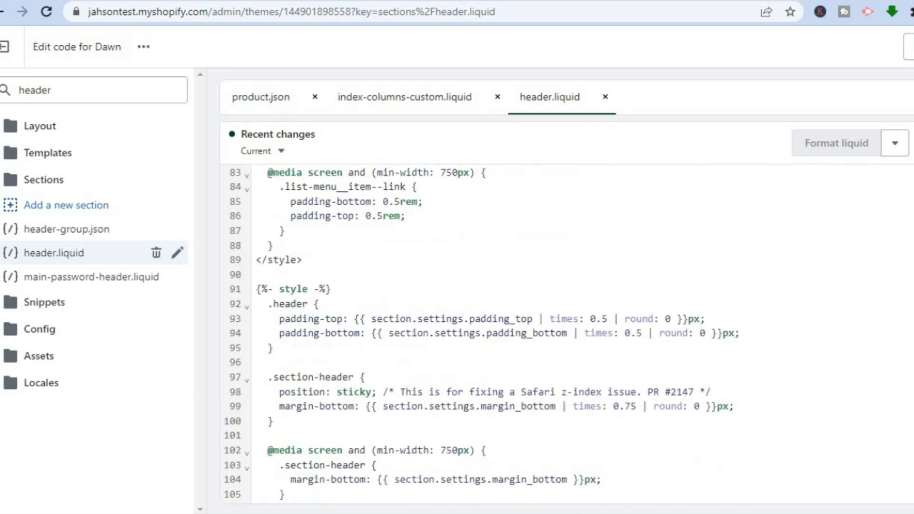
{"action": "scroll", "coordinate": [571, 333], "scroll_direction": "down", "scroll_amount": 20}
{"action": "scroll", "coordinate": [570, 333], "scroll_direction": "down", "scroll_amount": 20}
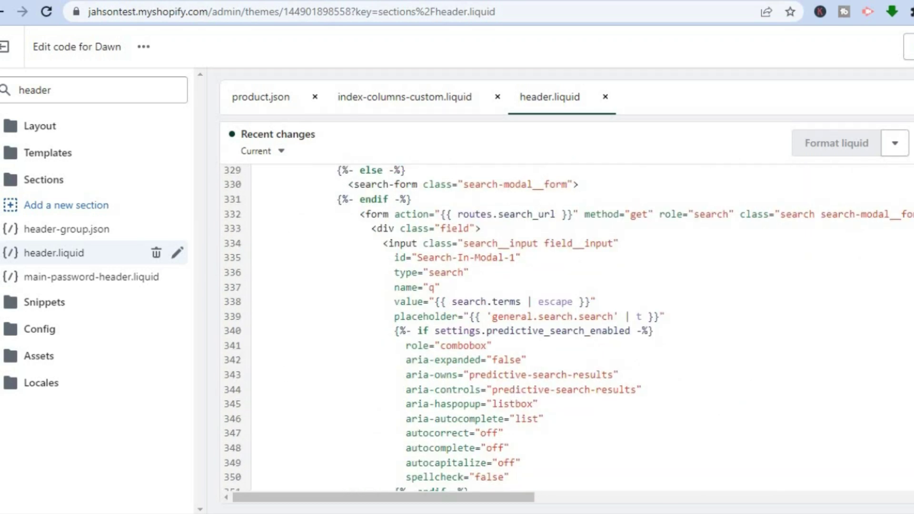
{"action": "scroll", "coordinate": [571, 333], "scroll_direction": "down", "scroll_amount": 20}
{"action": "scroll", "coordinate": [571, 333], "scroll_direction": "down", "scroll_amount": 9}
{"action": "scroll", "coordinate": [571, 333], "scroll_direction": "up", "scroll_amount": 8}
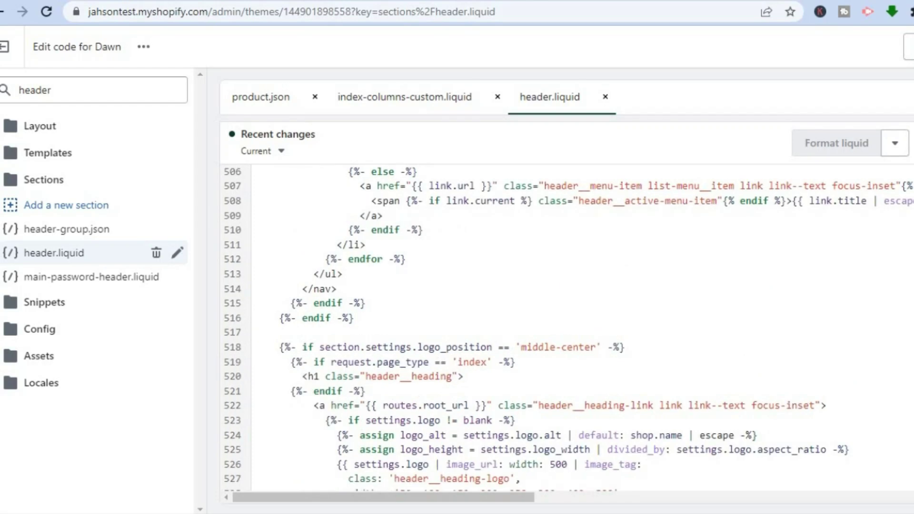
{"action": "scroll", "coordinate": [571, 333], "scroll_direction": "up", "scroll_amount": 3}
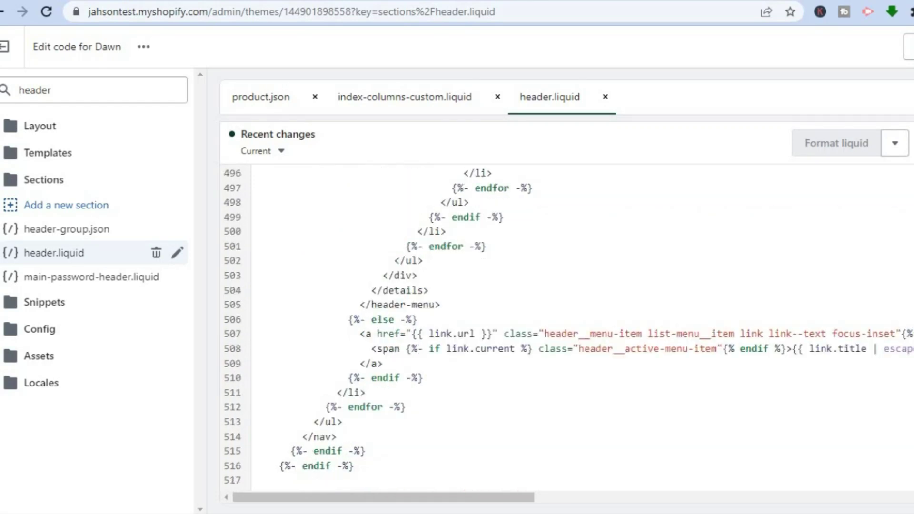
{"action": "scroll", "coordinate": [571, 333], "scroll_direction": "down", "scroll_amount": 1}
{"action": "scroll", "coordinate": [684, 324], "scroll_direction": "down", "scroll_amount": 1}
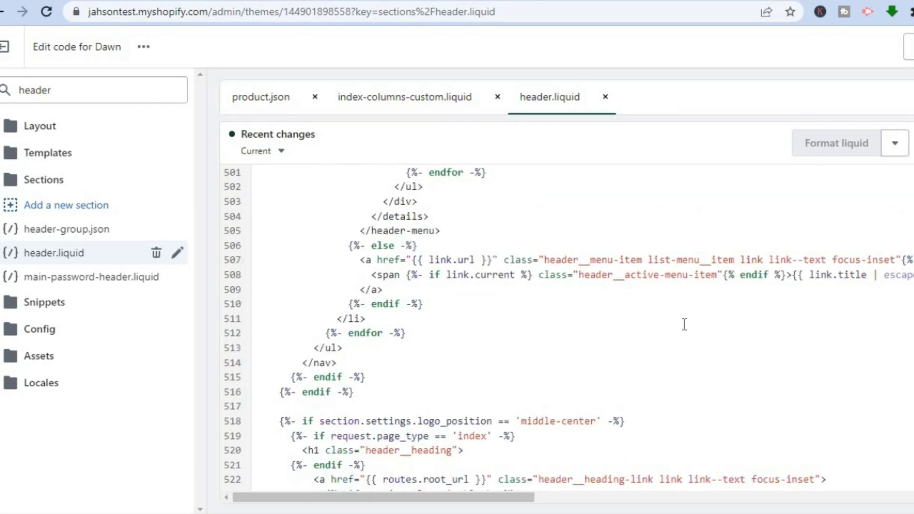
{"action": "left_click_drag", "start_coordinate": [450, 230], "coordinate": [359, 230]}
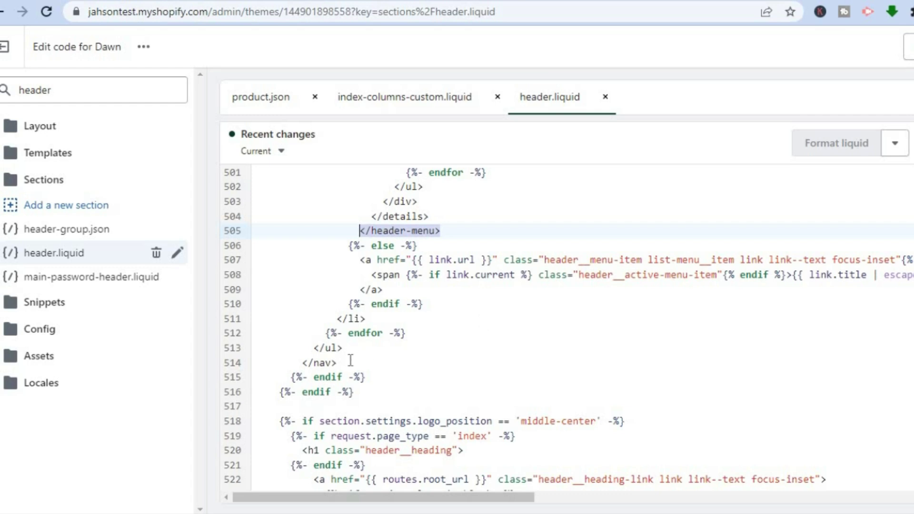
{"action": "left_click_drag", "start_coordinate": [302, 362], "coordinate": [350, 360]}
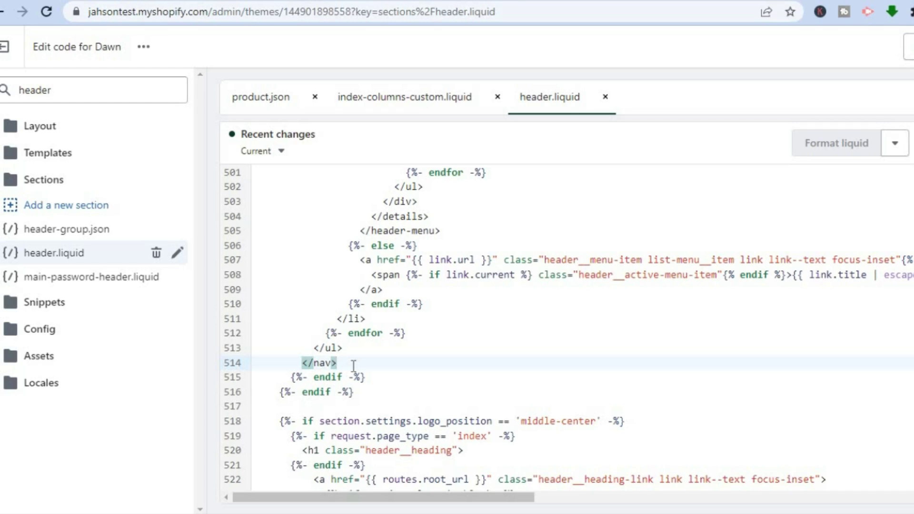
{"action": "key", "text": "Return"}
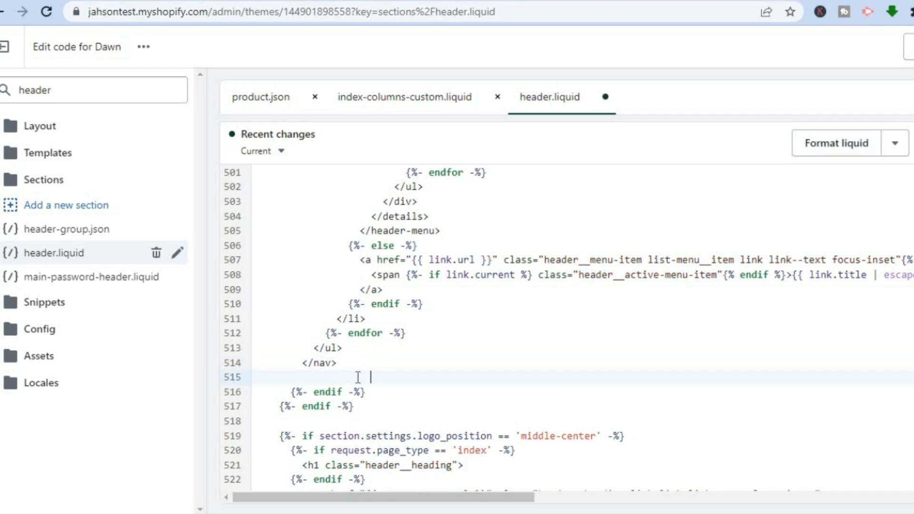
Paste the hover script on line 515, save header.liquid, and preview the store
{"action": "right_click", "coordinate": [373, 377]}
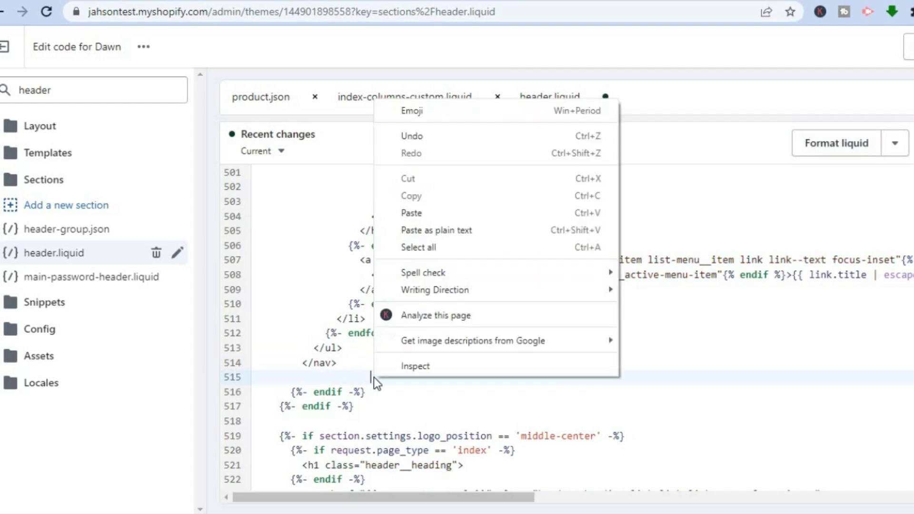
{"action": "left_click", "coordinate": [433, 214]}
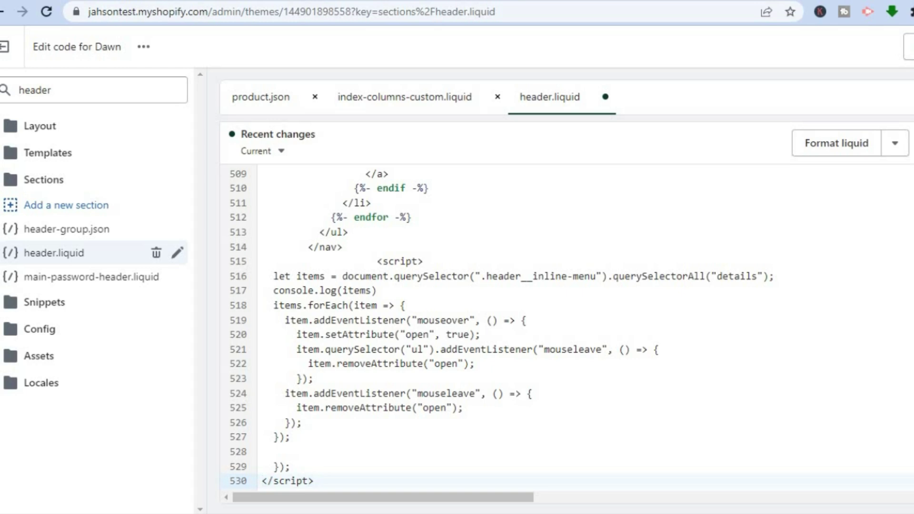
{"action": "key", "text": "ctrl+s"}
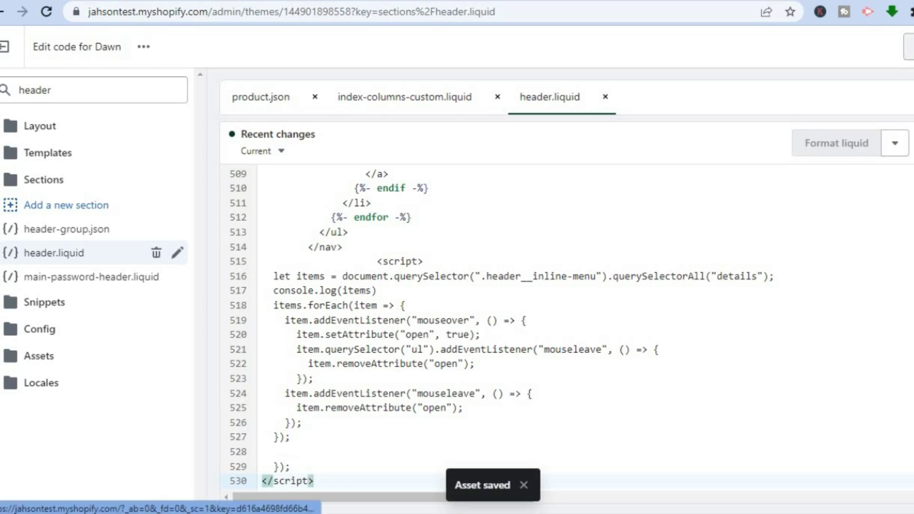
{"action": "left_click", "coordinate": [907, 46]}
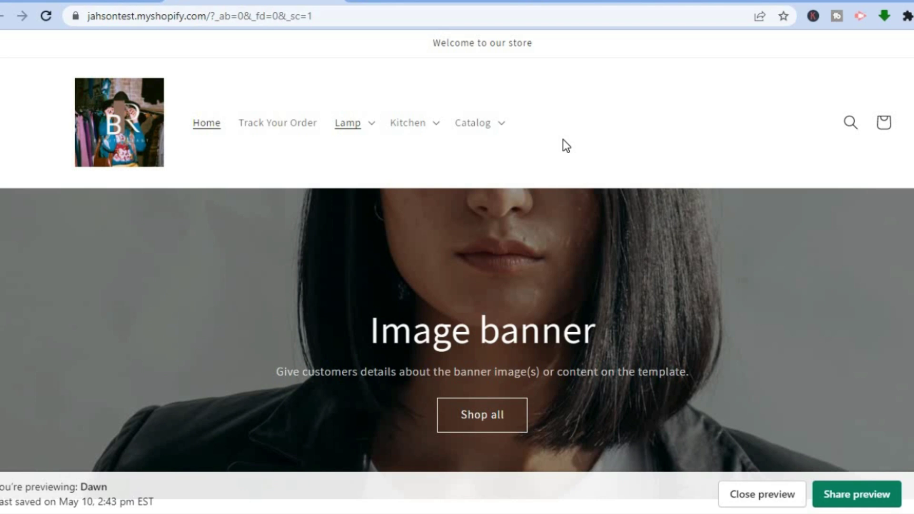
In the store preview, check that the Catalog, Kitchen and Lamp dropdowns open
{"action": "left_click", "coordinate": [486, 122]}
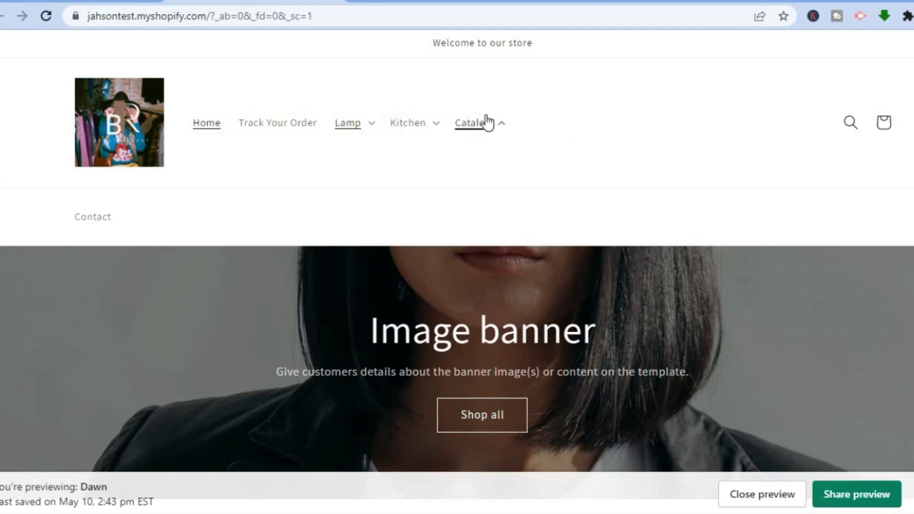
{"action": "left_click", "coordinate": [421, 126]}
{"action": "left_click", "coordinate": [362, 126]}
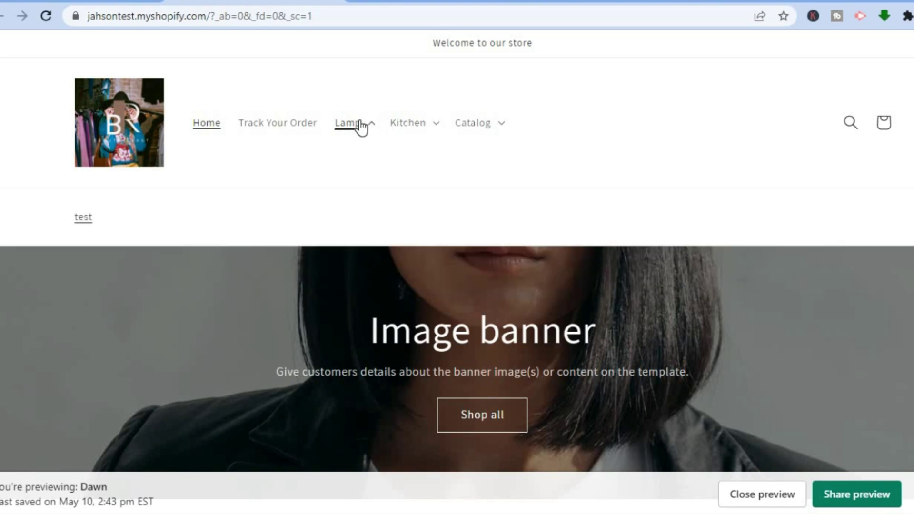
{"action": "left_click", "coordinate": [418, 126]}
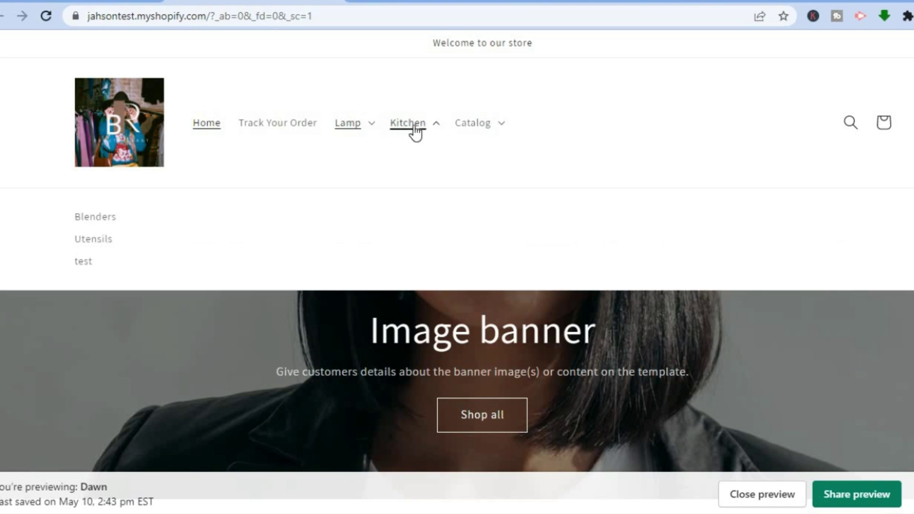
{"action": "left_click", "coordinate": [308, 126]}
{"action": "left_click", "coordinate": [354, 133]}
{"action": "left_click", "coordinate": [412, 129]}
Recheck the Catalog, Kitchen and Lamp dropdowns, close Catalog, and return to header.liquid
{"action": "left_click", "coordinate": [472, 127]}
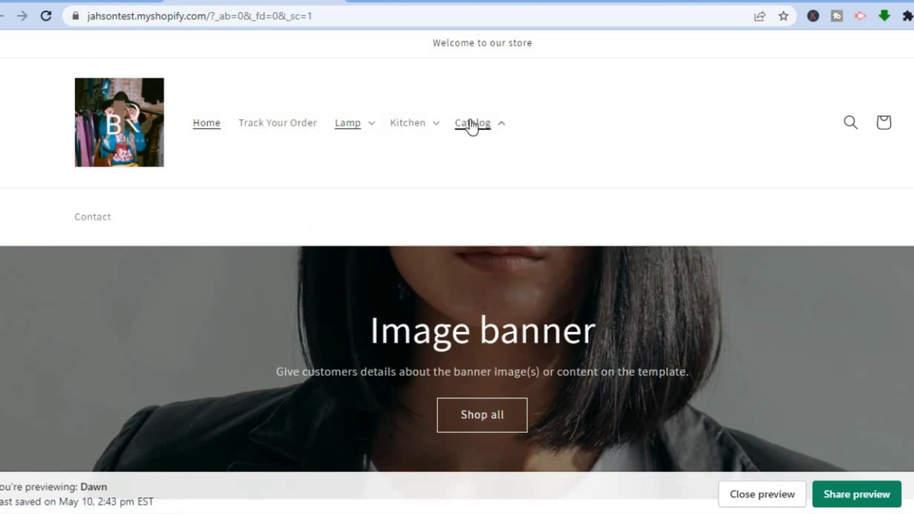
{"action": "left_click", "coordinate": [399, 124]}
{"action": "left_click", "coordinate": [344, 125]}
{"action": "left_click", "coordinate": [410, 129]}
{"action": "left_click", "coordinate": [482, 127]}
{"action": "left_click", "coordinate": [236, 236]}
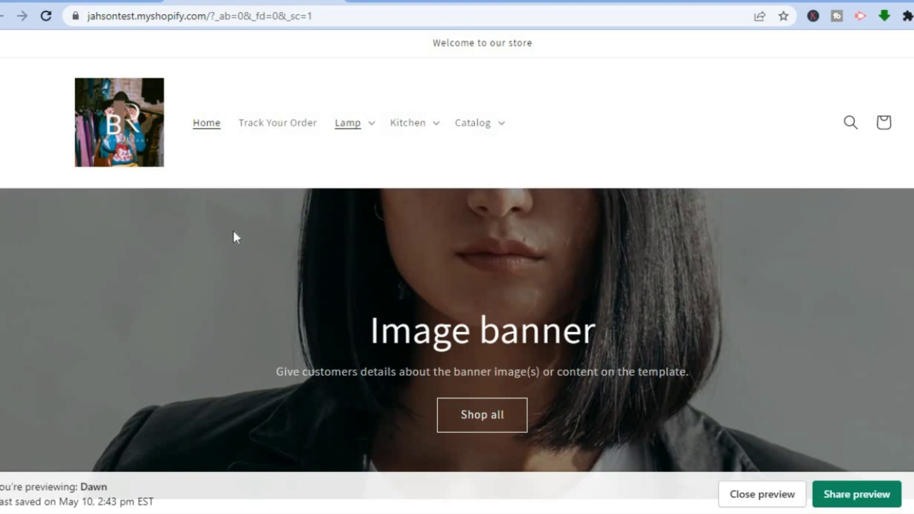
{"action": "left_click", "coordinate": [74, 1]}
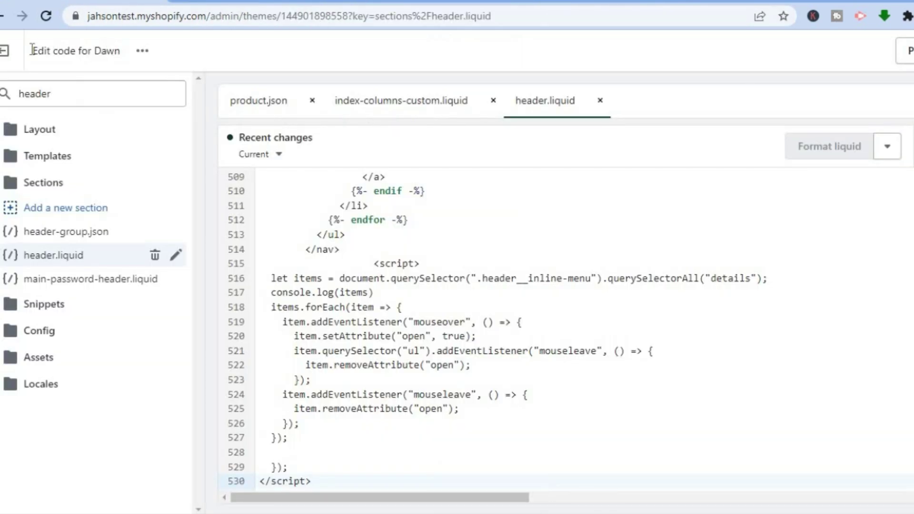
Exit the code editor and go to Online Store > Navigation
{"action": "left_click", "coordinate": [15, 53]}
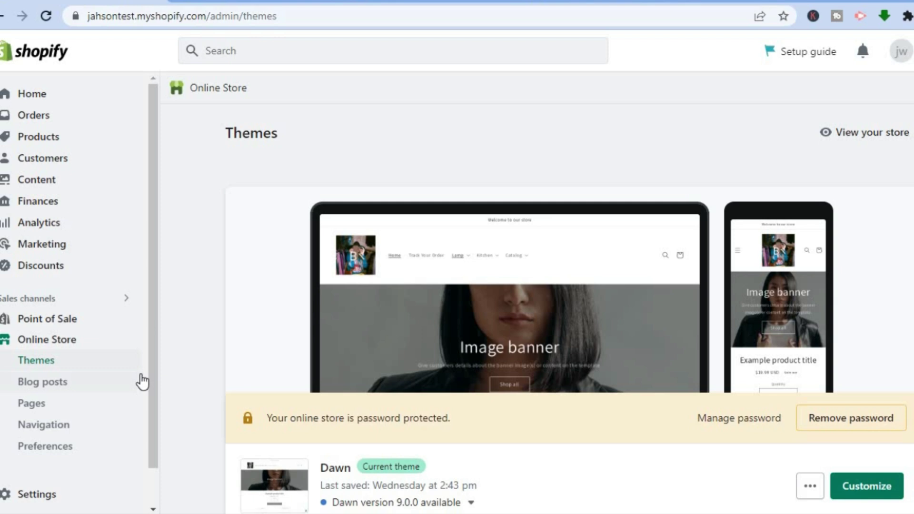
{"action": "scroll", "coordinate": [147, 407], "scroll_direction": "down", "scroll_amount": 1}
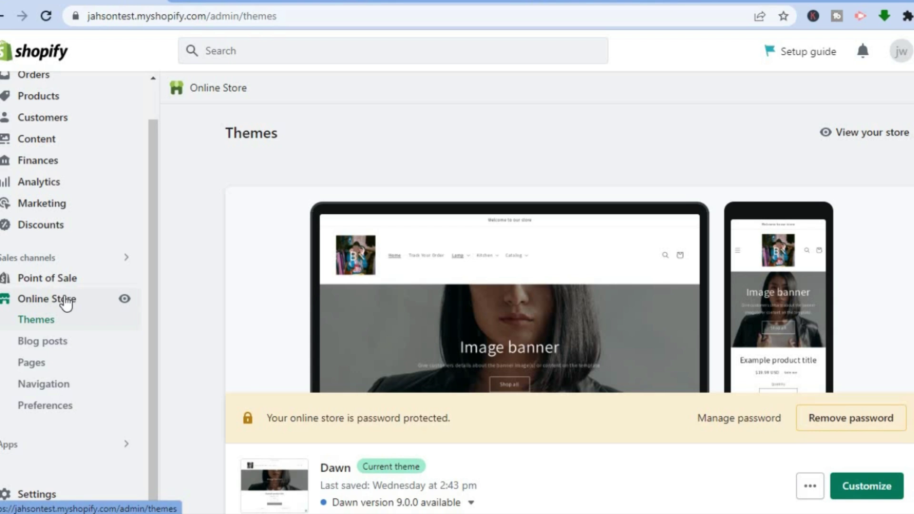
{"action": "left_click", "coordinate": [64, 388]}
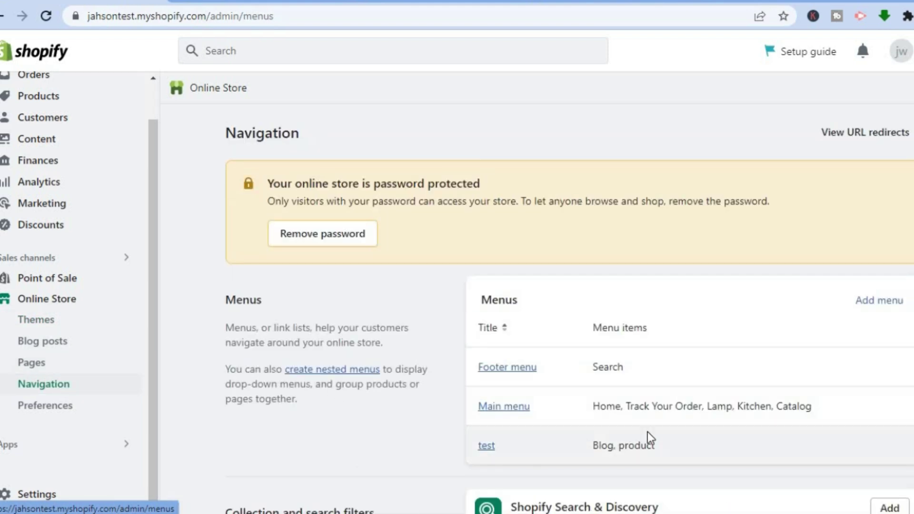
{"action": "scroll", "coordinate": [569, 317], "scroll_direction": "down", "scroll_amount": 3}
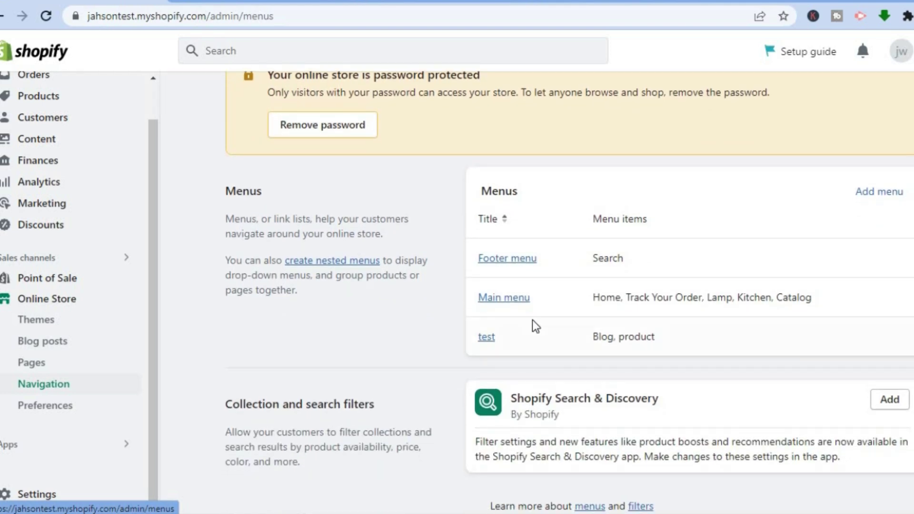
Open Main menu and review its items, including Kitchen's and Catalog's sub-items
{"action": "left_click", "coordinate": [513, 300]}
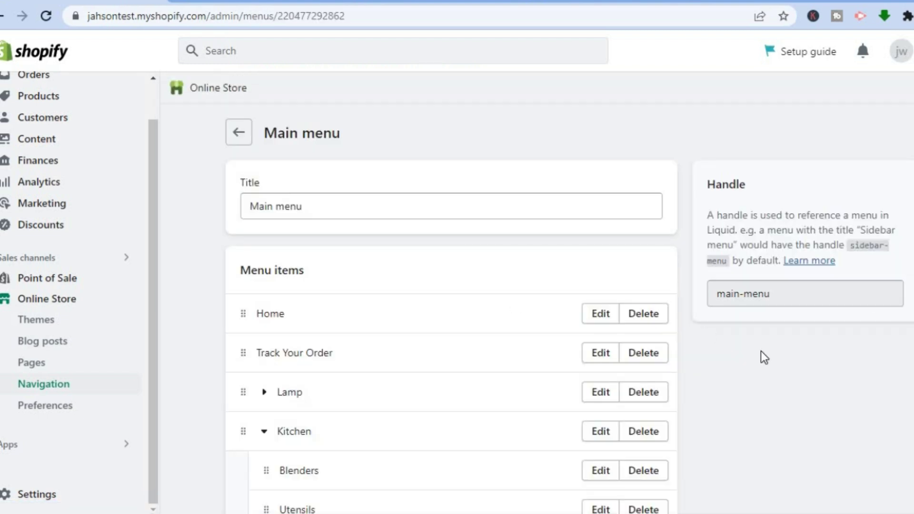
{"action": "scroll", "coordinate": [407, 212], "scroll_direction": "down", "scroll_amount": 4}
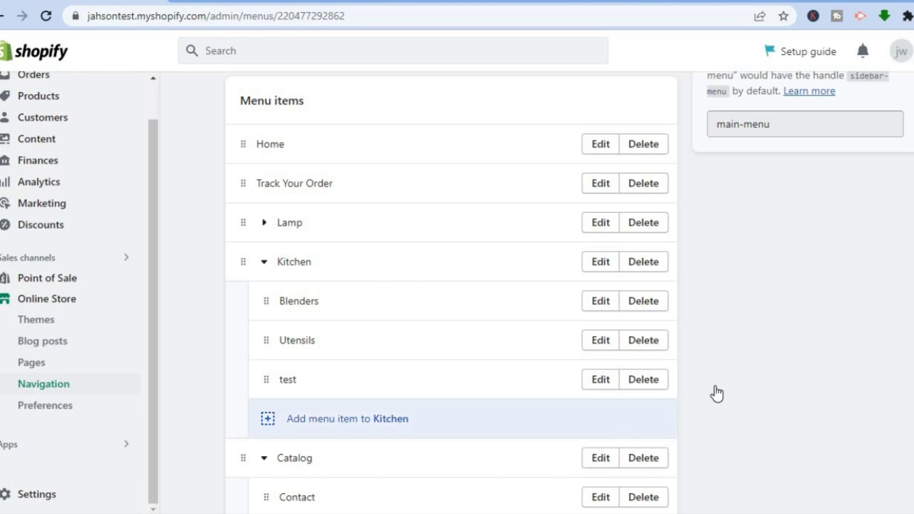
{"action": "scroll", "coordinate": [451, 290], "scroll_direction": "down", "scroll_amount": 3}
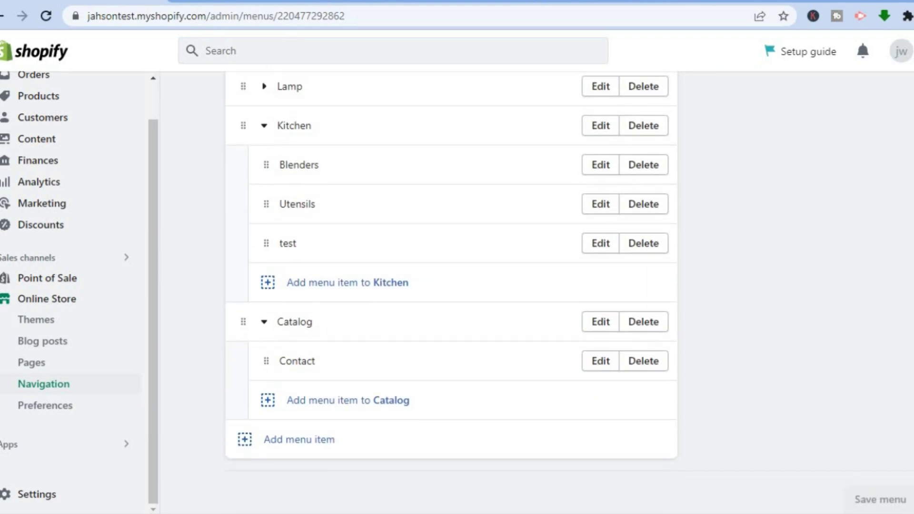
{"action": "scroll", "coordinate": [451, 289], "scroll_direction": "up", "scroll_amount": 3}
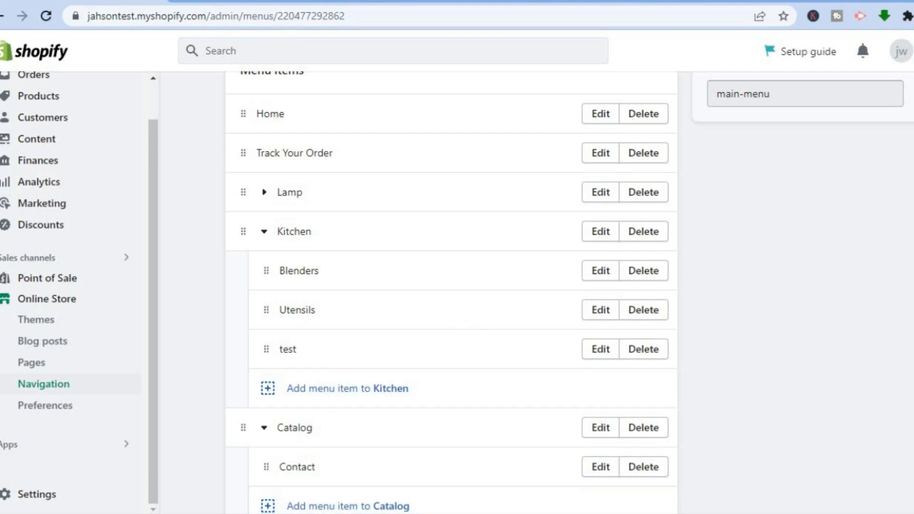
{"action": "scroll", "coordinate": [410, 428], "scroll_direction": "down", "scroll_amount": 2}
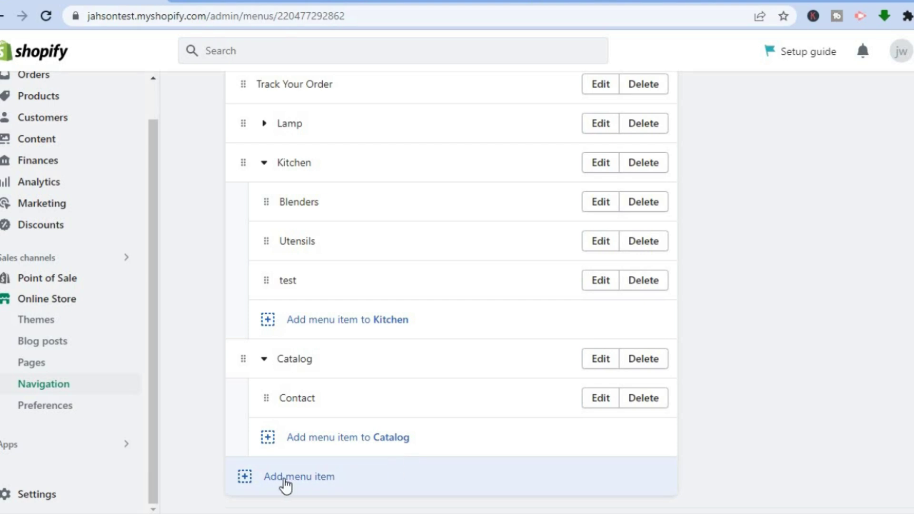
Add a Main menu item named 'second' linked to Collections > All collections
{"action": "left_click", "coordinate": [281, 477]}
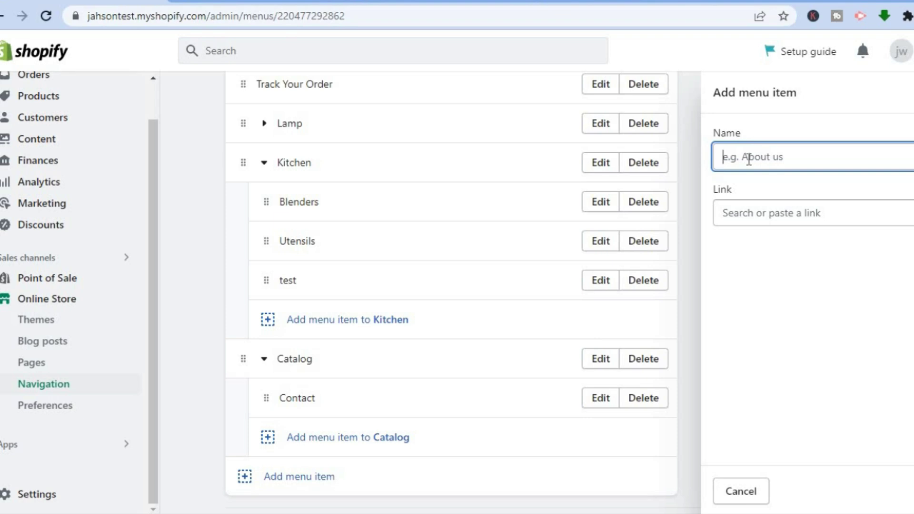
{"action": "type", "text": "second"}
{"action": "left_click", "coordinate": [790, 210]}
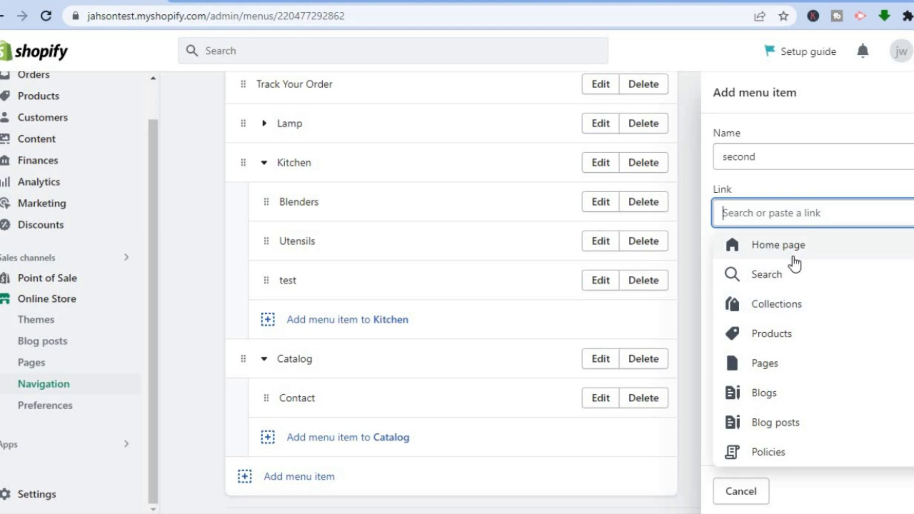
{"action": "left_click", "coordinate": [809, 307]}
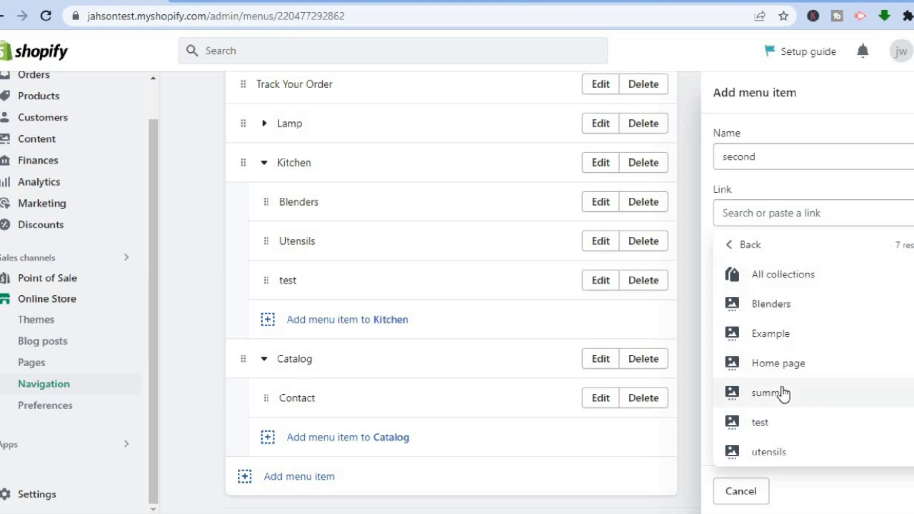
{"action": "left_click", "coordinate": [795, 276]}
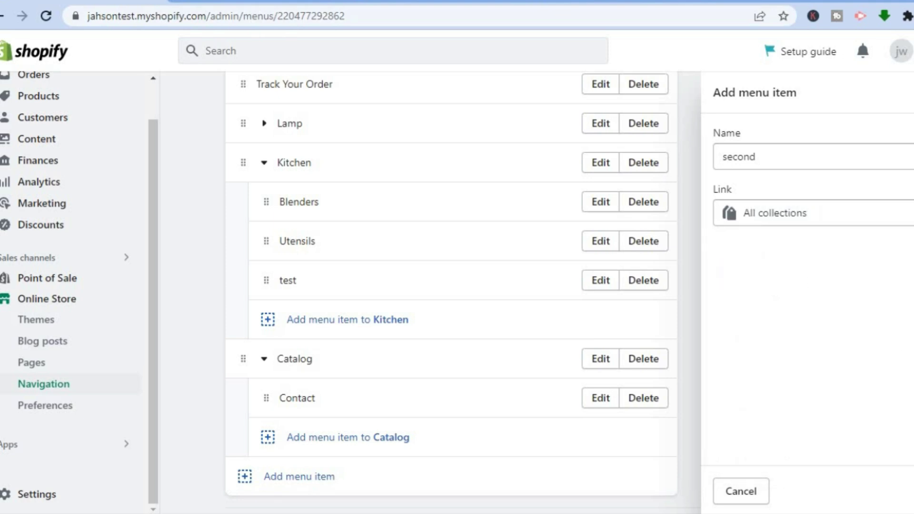
{"action": "key", "text": "Return"}
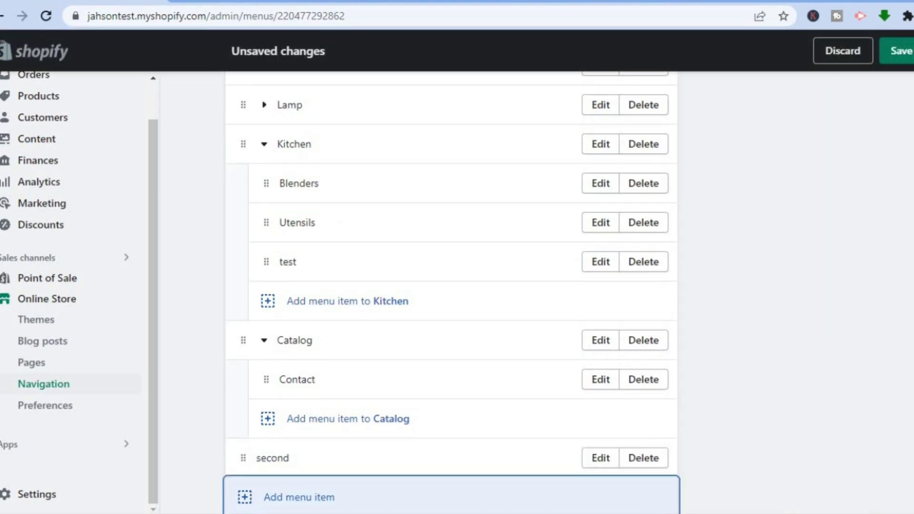
Drag 'second' under Track Your Order as a sub-item and save the Main menu
{"action": "scroll", "coordinate": [451, 293], "scroll_direction": "down", "scroll_amount": 1}
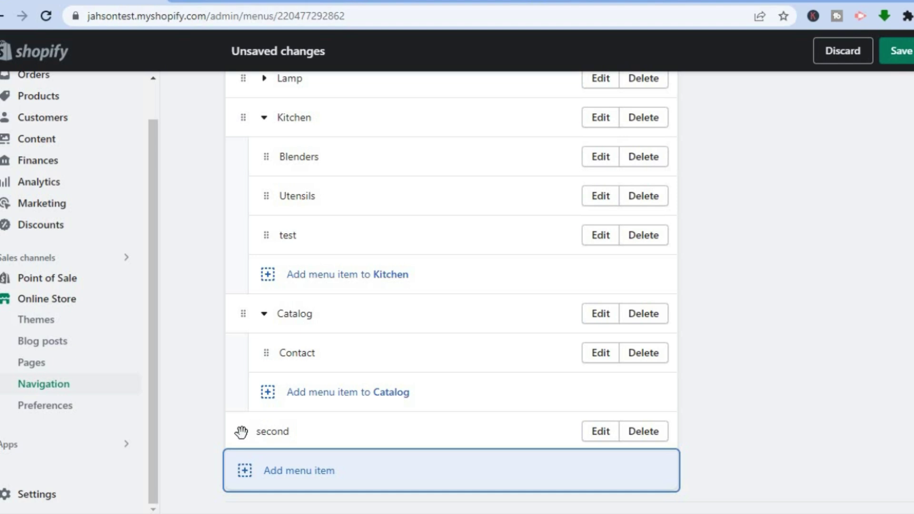
{"action": "left_click_drag", "start_coordinate": [241, 432], "coordinate": [341, 395]}
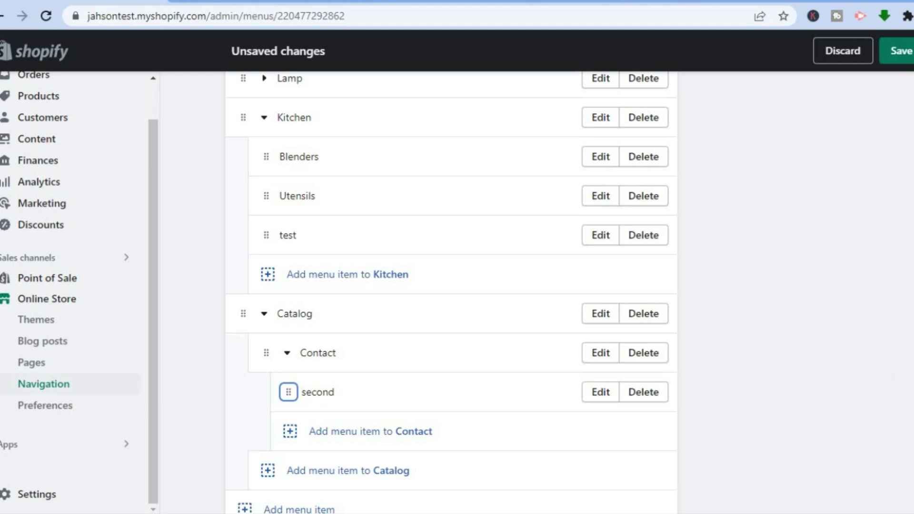
{"action": "scroll", "coordinate": [451, 293], "scroll_direction": "up", "scroll_amount": 2}
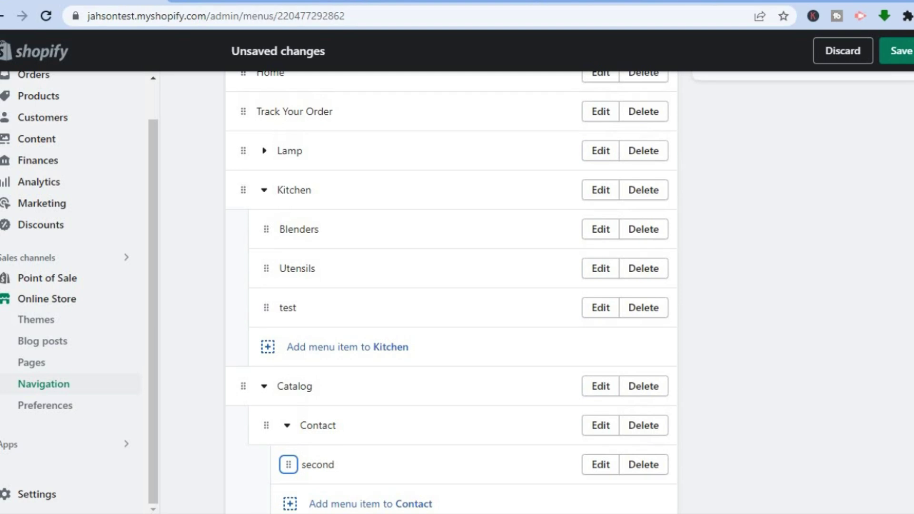
{"action": "scroll", "coordinate": [451, 293], "scroll_direction": "down", "scroll_amount": 2}
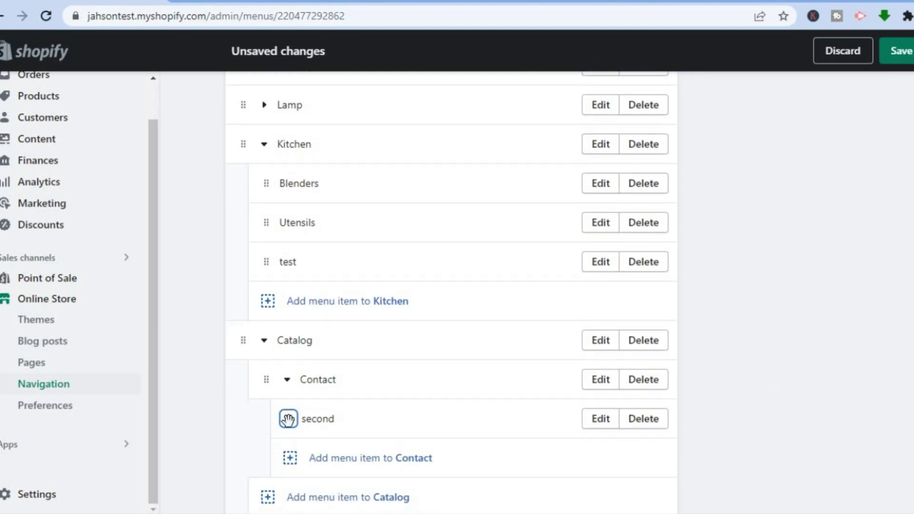
{"action": "left_click_drag", "start_coordinate": [288, 419], "coordinate": [337, 216]}
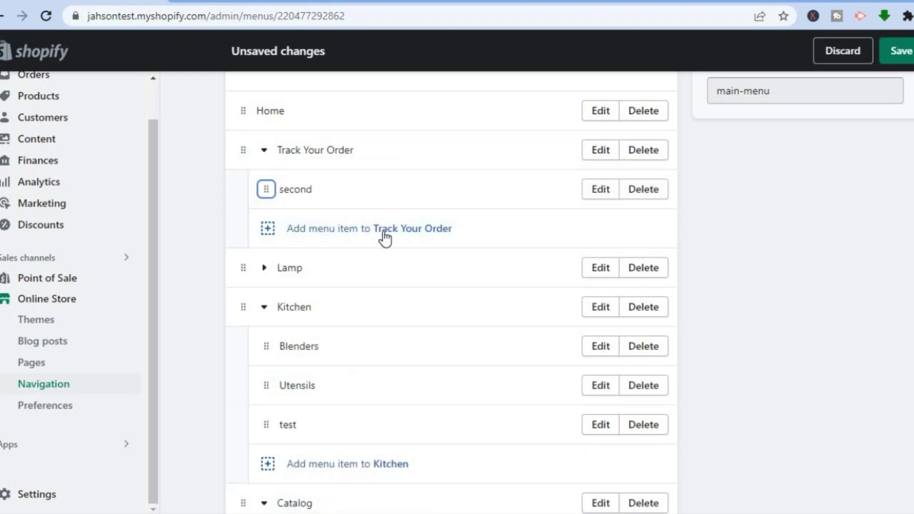
{"action": "left_click", "coordinate": [904, 59]}
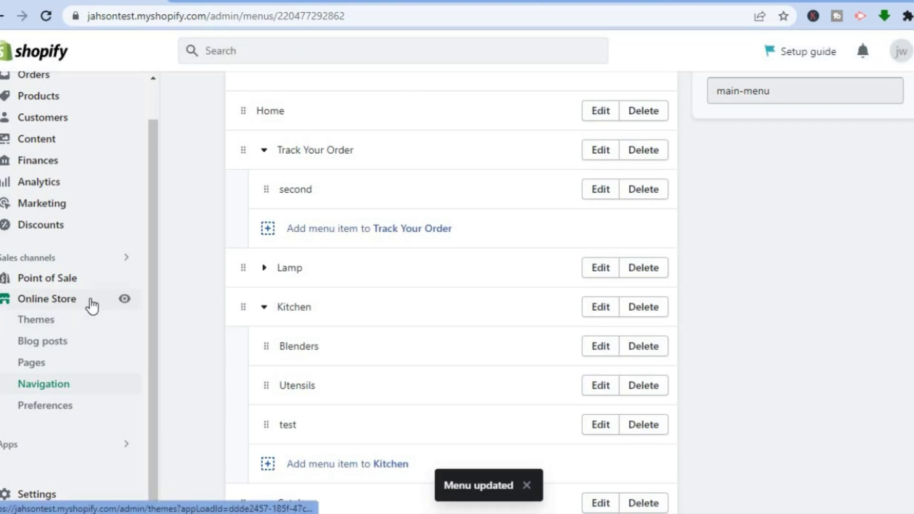
Check on the live storefront that Track Your Order drops down to show 'second', then return to admin
{"action": "left_click", "coordinate": [126, 300]}
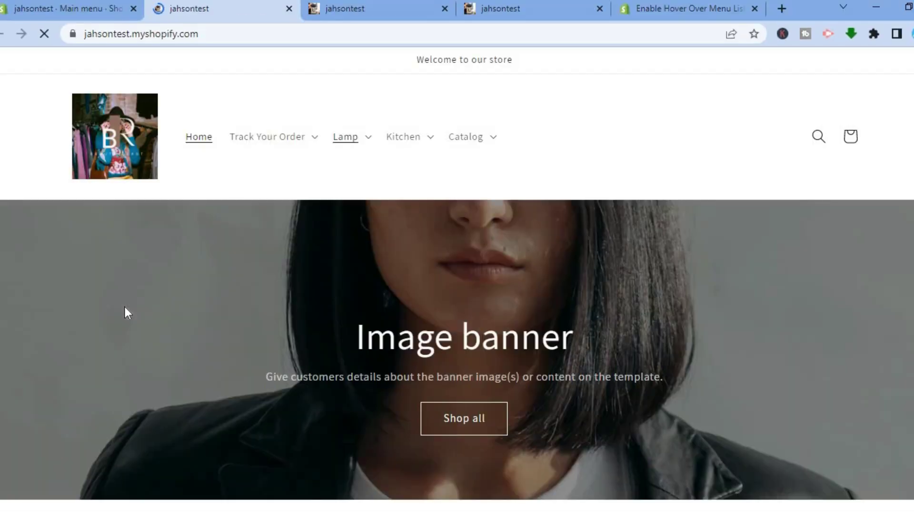
{"action": "left_click", "coordinate": [313, 138]}
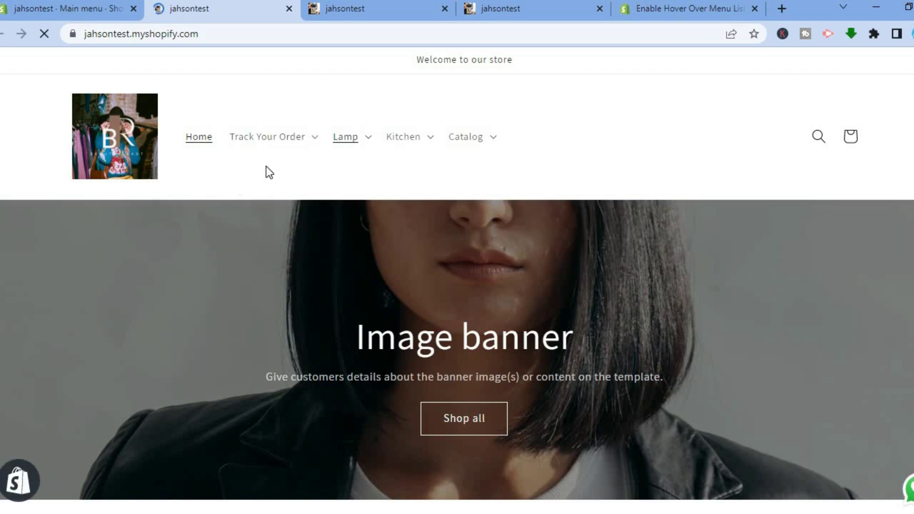
{"action": "mouse_move", "coordinate": [285, 142]}
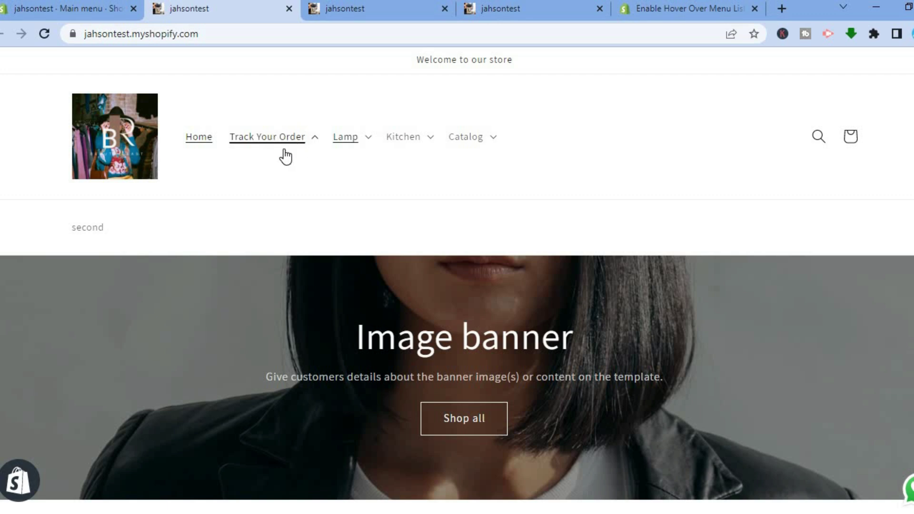
{"action": "left_click", "coordinate": [91, 11]}
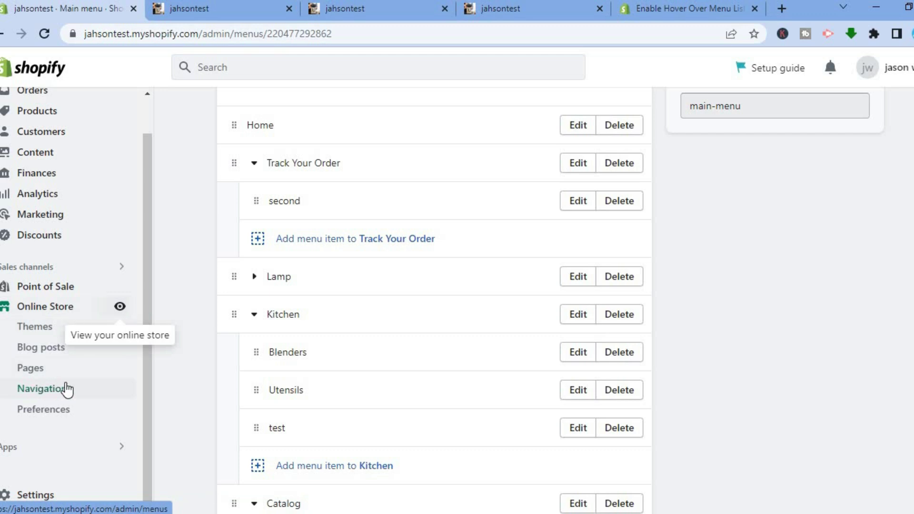
Remove the 'second' sub-item from Track Your Order and save the Main menu
{"action": "left_click", "coordinate": [624, 201]}
{"action": "left_click", "coordinate": [660, 331]}
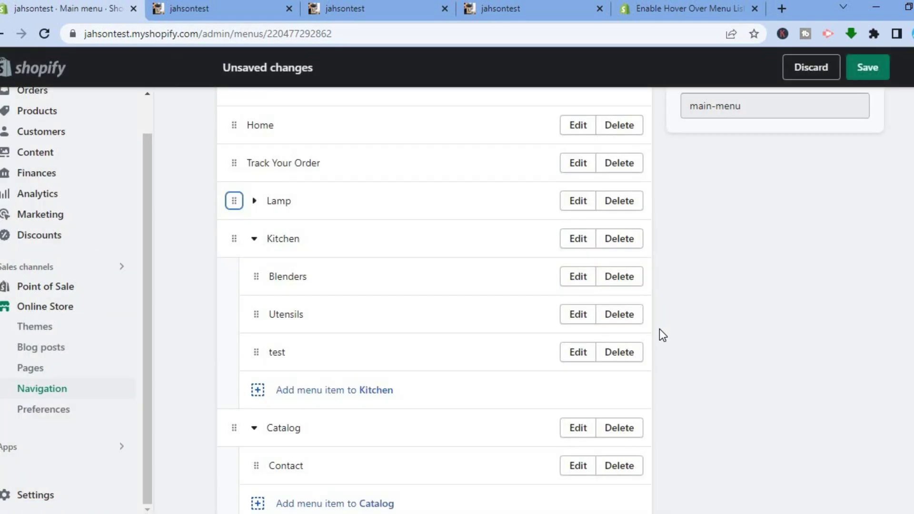
{"action": "left_click", "coordinate": [864, 73]}
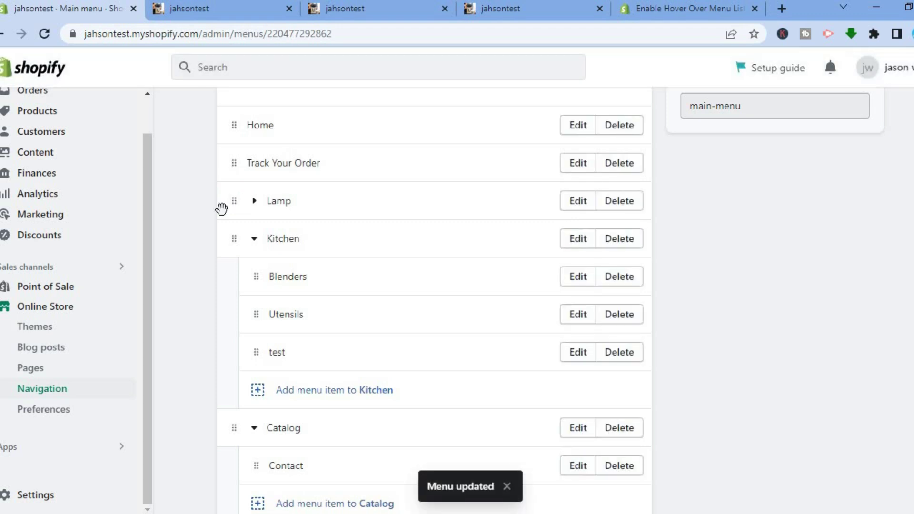
Open the live storefront in a new tab from Online Store
{"action": "left_click", "coordinate": [119, 307]}
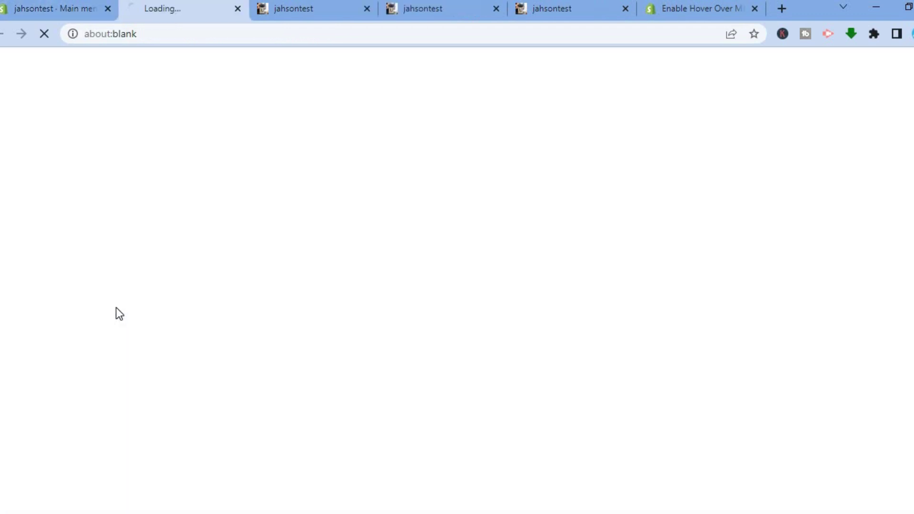
{"action": "key", "text": "ctrl+shift+Tab"}
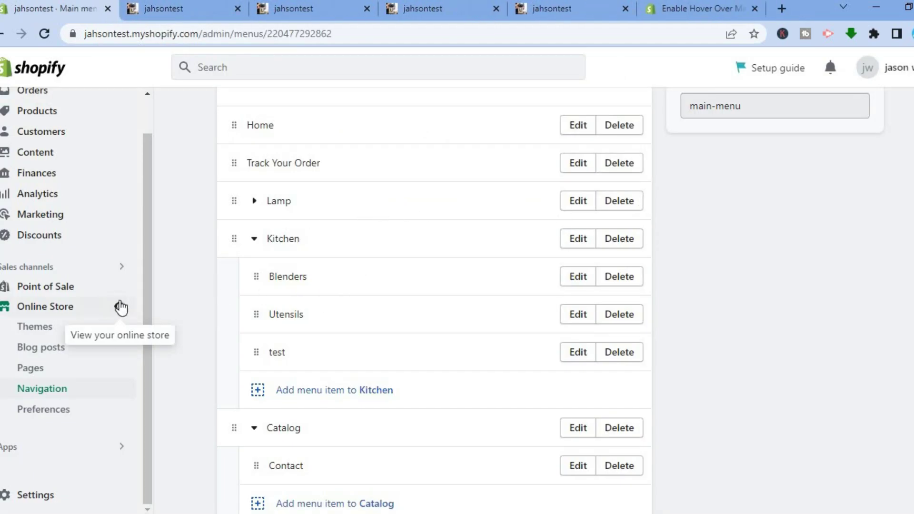
{"action": "left_click", "coordinate": [119, 307]}
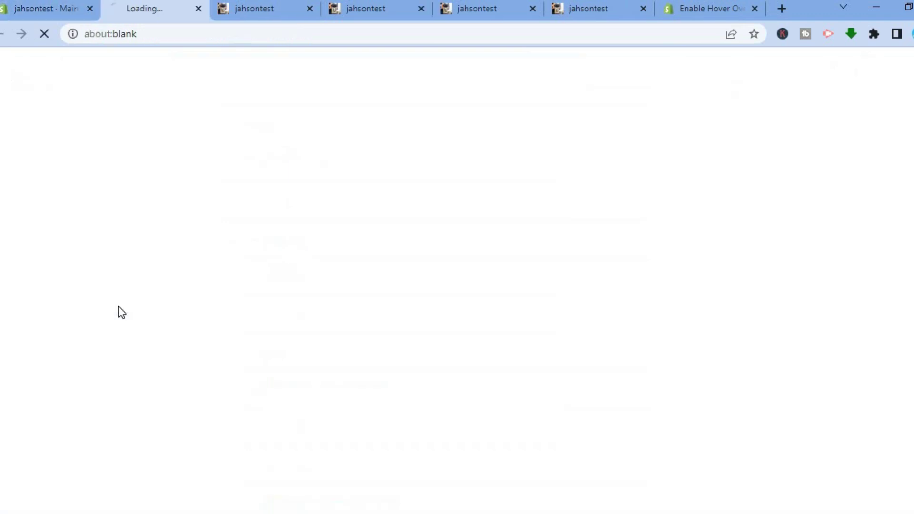